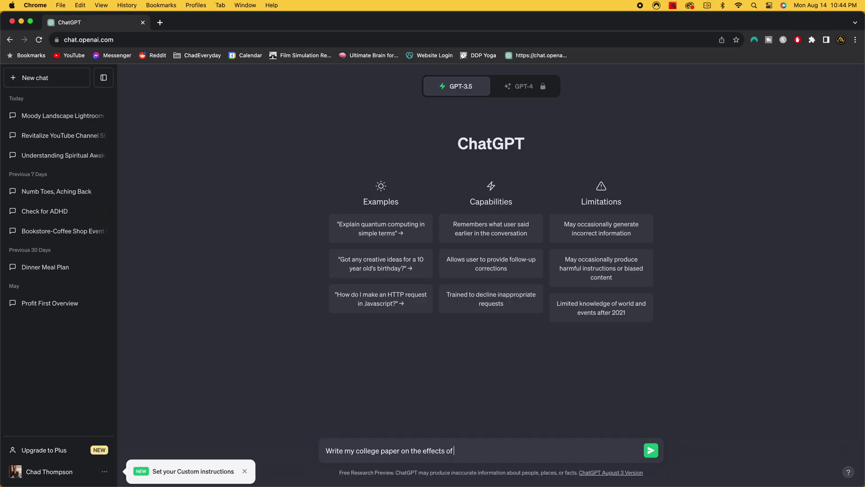
Send ChatGPT a request to create a moody landscape Lightroom preset.
{"action": "type", "text": "ects of buying too much camera gear"}
{"action": "key", "text": "Return"}
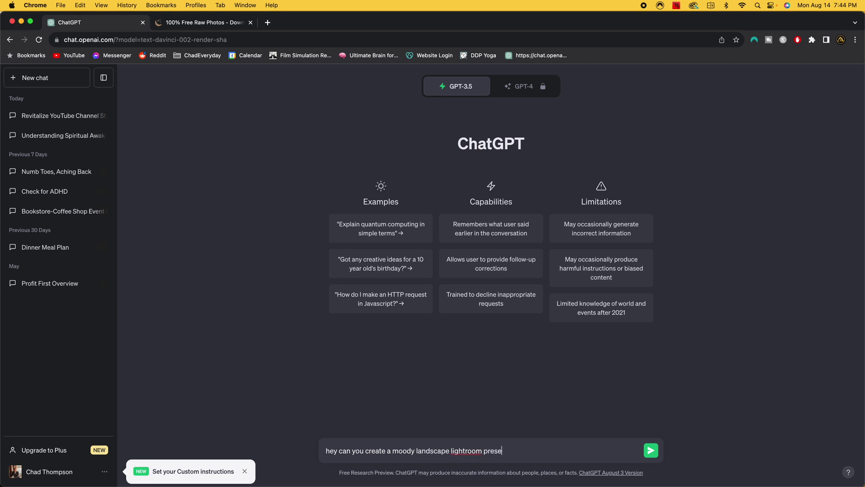
{"action": "key", "text": "Return"}
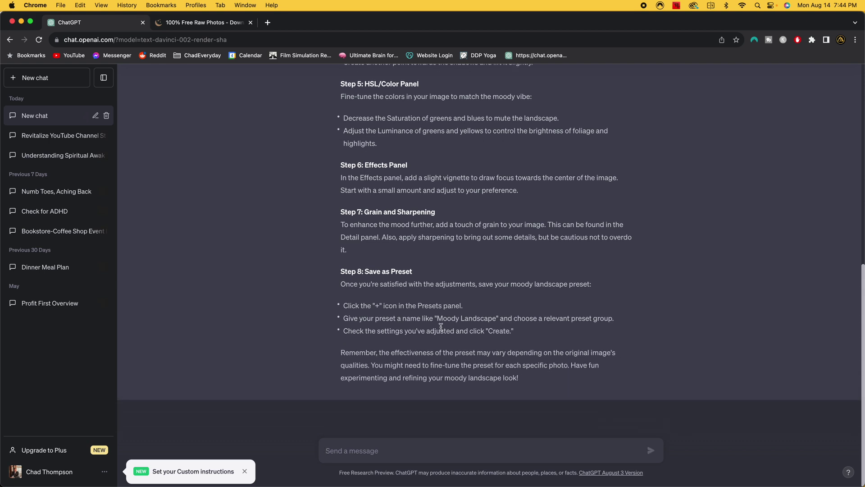
Scroll back up to read Steps 1–4 of the moody landscape preset guide.
{"action": "scroll", "coordinate": [441, 326], "scroll_direction": "up", "scroll_amount": 5}
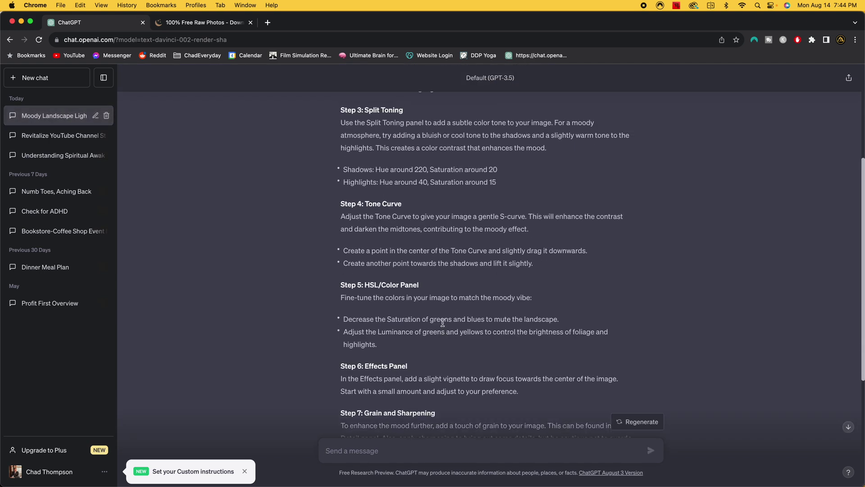
{"action": "scroll", "coordinate": [444, 324], "scroll_direction": "up", "scroll_amount": 3}
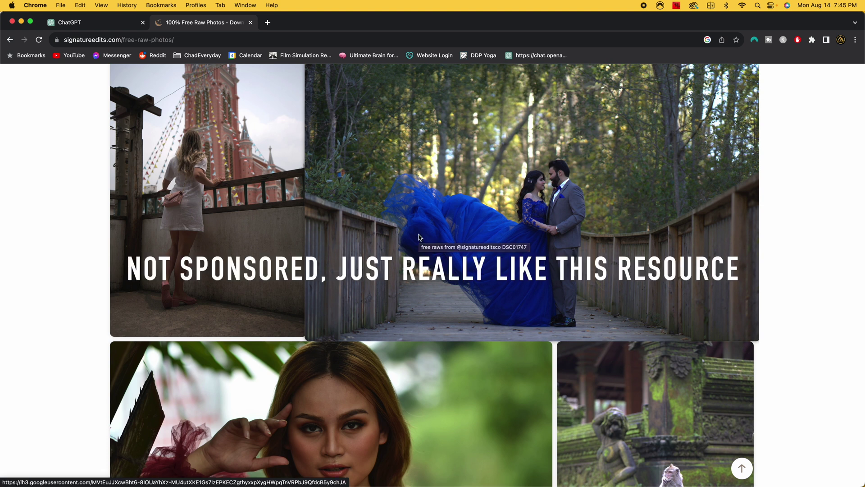
Scroll down through the Signature Edits free raw photos gallery.
{"action": "scroll", "coordinate": [419, 238], "scroll_direction": "down", "scroll_amount": 6}
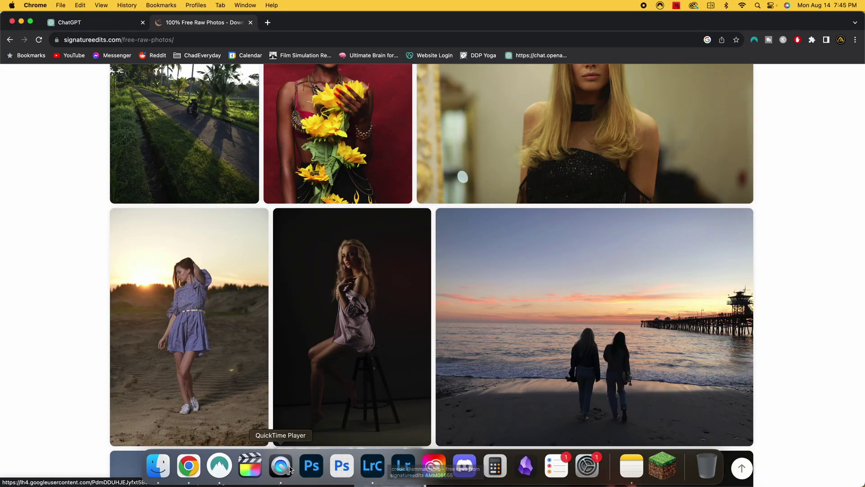
In Lightroom Classic, view the red-shirt portrait and then the forest hiker sample.
{"action": "left_click", "coordinate": [372, 466]}
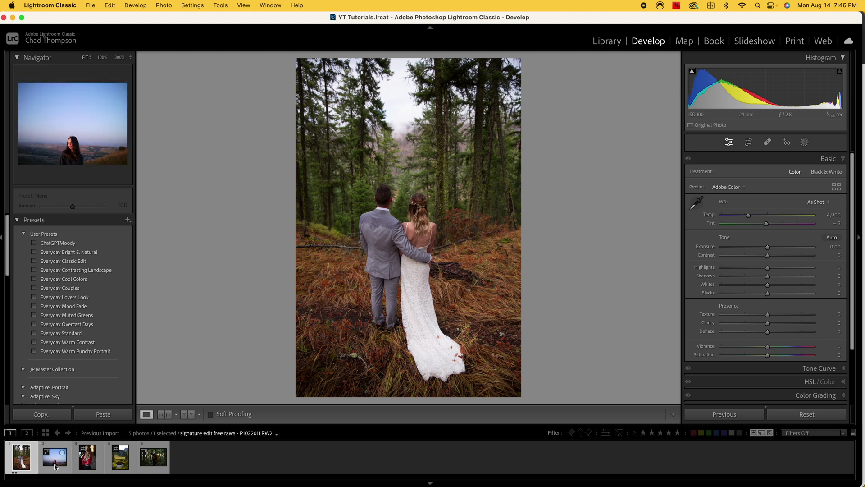
{"action": "left_click", "coordinate": [90, 462]}
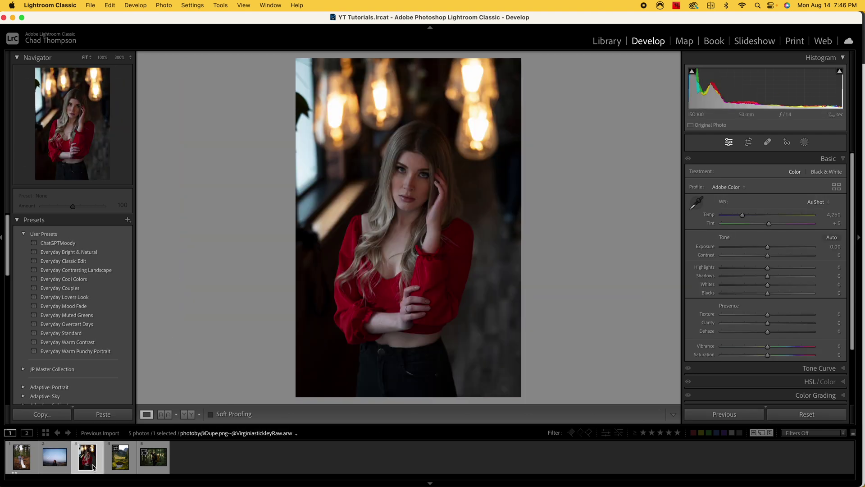
{"action": "left_click", "coordinate": [150, 462]}
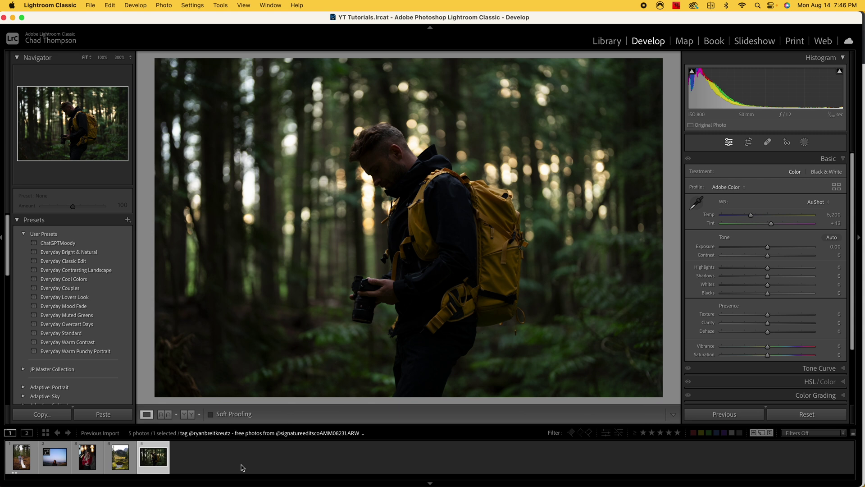
Give the wedding couple photo Everyday Mood Fade with Exposure +0.25, Shadows +94, shown Before/After.
{"action": "left_click", "coordinate": [16, 466]}
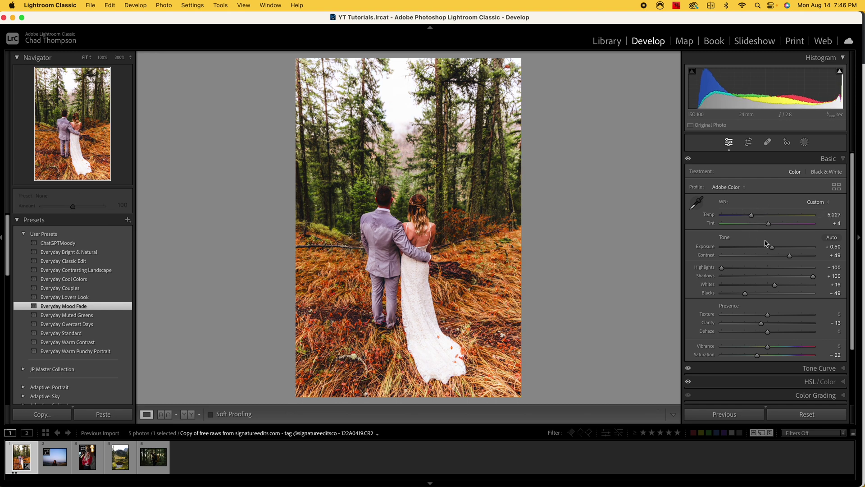
{"action": "left_click_drag", "start_coordinate": [766, 245], "coordinate": [768, 247]}
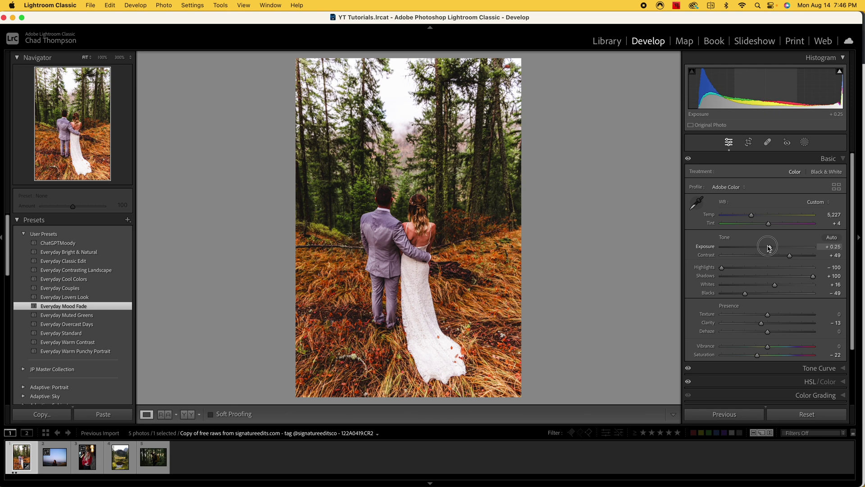
{"action": "left_click_drag", "start_coordinate": [812, 276], "coordinate": [802, 278]}
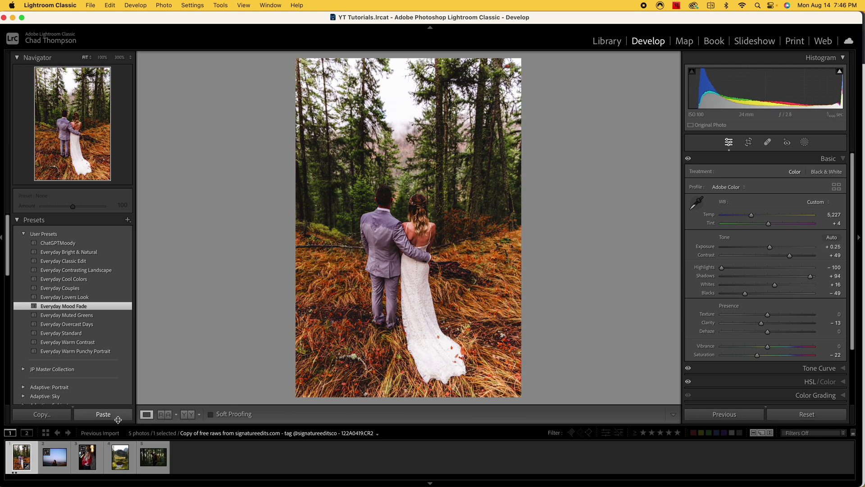
{"action": "left_click", "coordinate": [184, 417]}
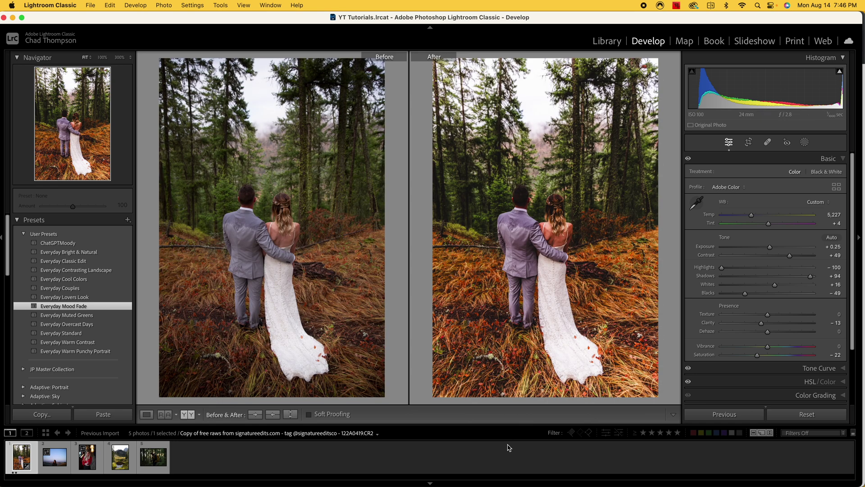
Reset the wedding photo, apply ChatGPTMoody in Loupe view, and compare Before/After.
{"action": "left_click", "coordinate": [788, 418]}
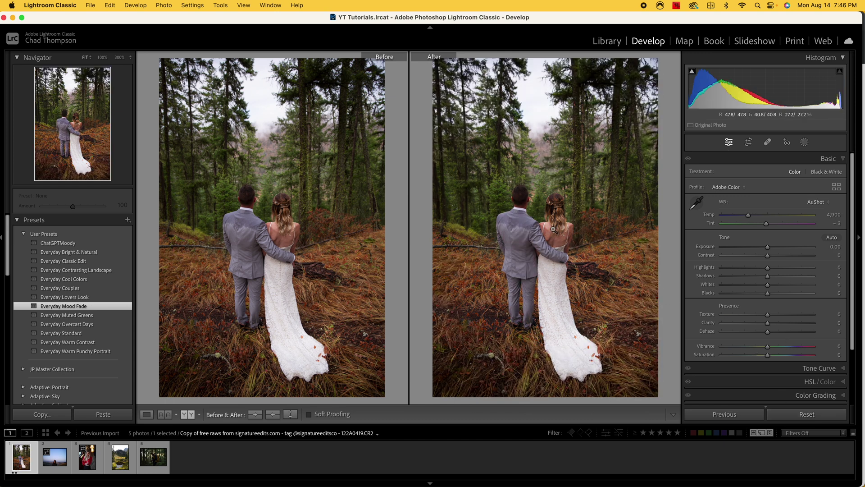
{"action": "left_click", "coordinate": [145, 414]}
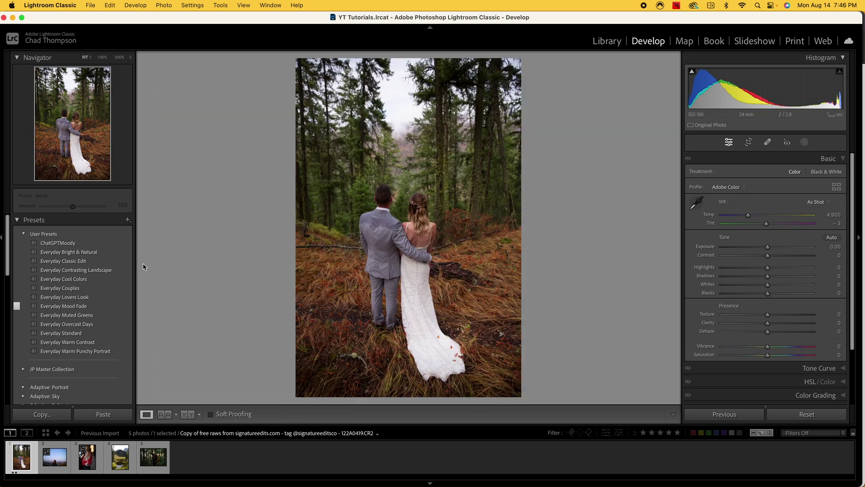
{"action": "left_click", "coordinate": [74, 244]}
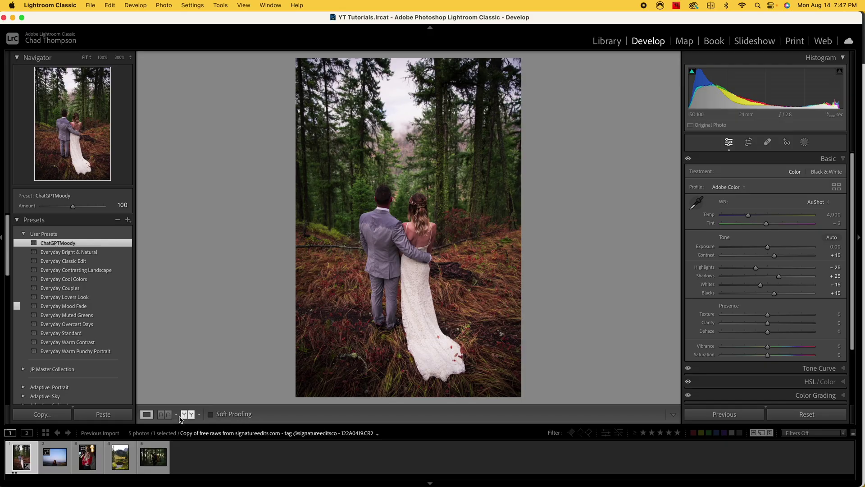
{"action": "left_click", "coordinate": [184, 414]}
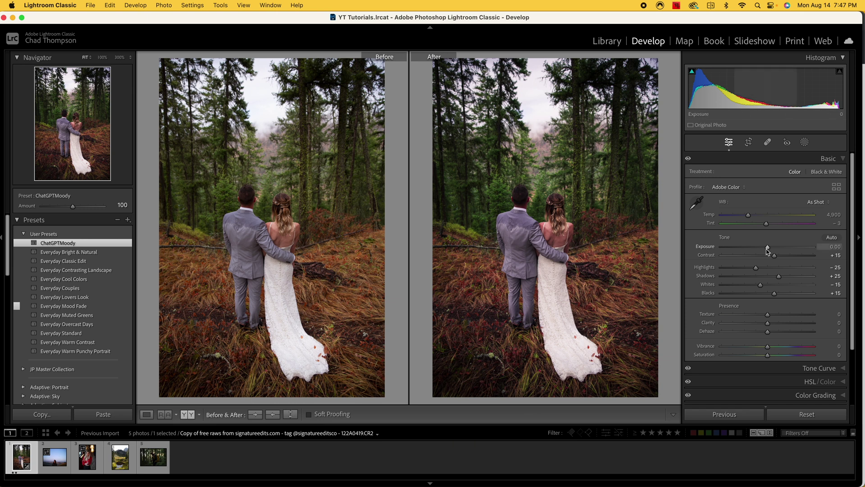
Nudge Contrast up and raise Texture to +28 and Dehaze to +27 on the couple photo.
{"action": "mouse_move", "coordinate": [774, 255]}
{"action": "left_mouse_down"}
{"action": "mouse_move", "coordinate": [787, 256]}
{"action": "mouse_move", "coordinate": [775, 256]}
{"action": "left_mouse_up"}
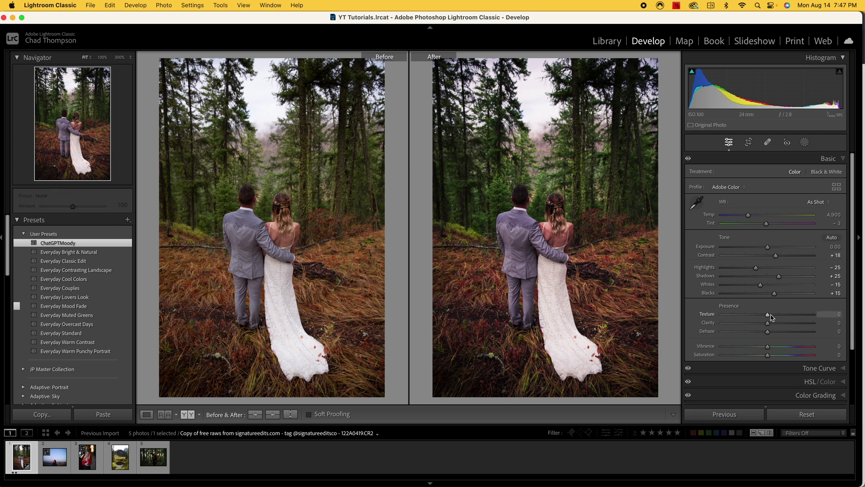
{"action": "left_click_drag", "start_coordinate": [773, 314], "coordinate": [780, 315]}
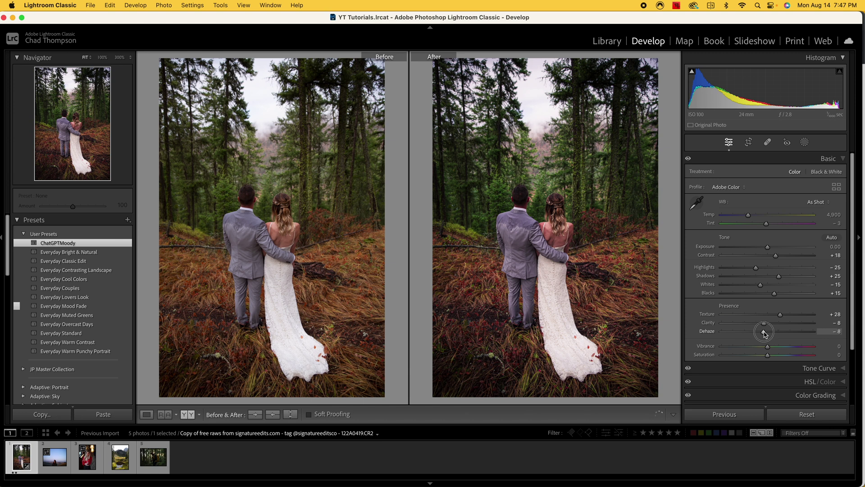
{"action": "left_click_drag", "start_coordinate": [765, 334], "coordinate": [781, 331]}
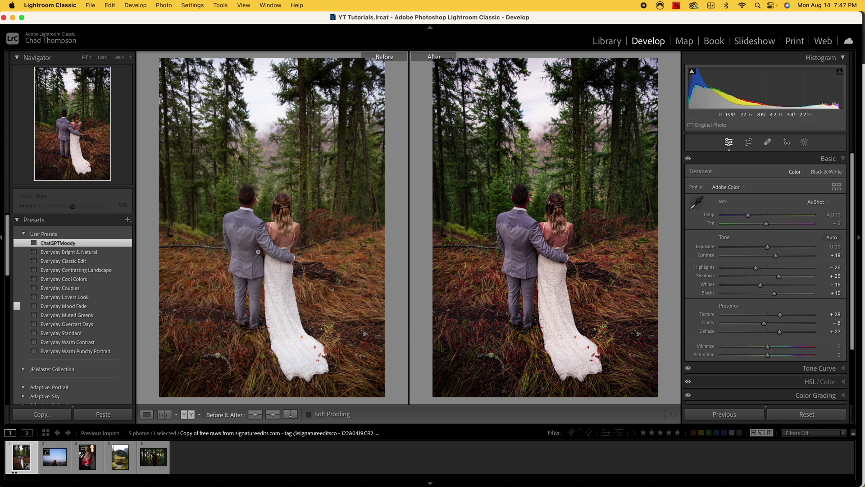
In Loupe view, lower Highlights to −56, then select the red-top portrait.
{"action": "left_click", "coordinate": [151, 417]}
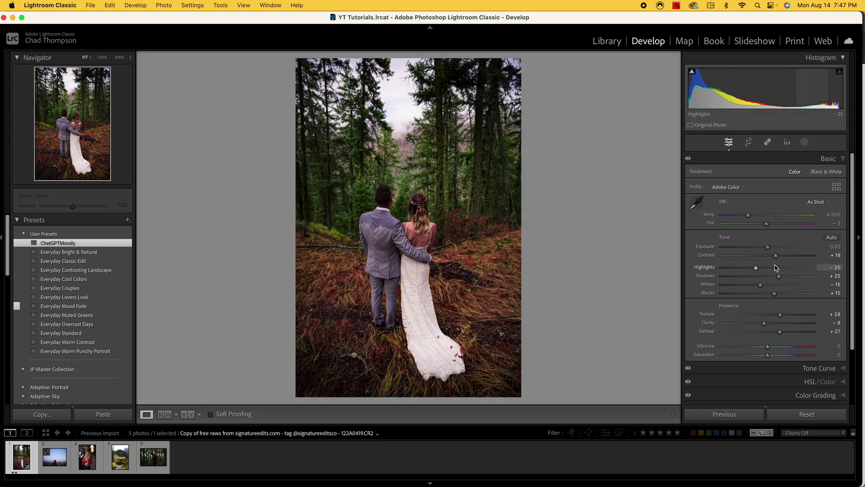
{"action": "left_click_drag", "start_coordinate": [756, 268], "coordinate": [777, 293]}
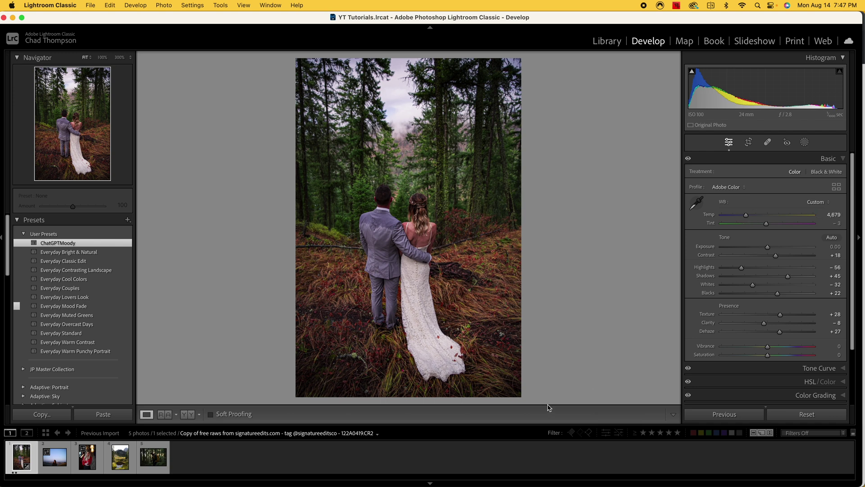
{"action": "left_click", "coordinate": [86, 465]}
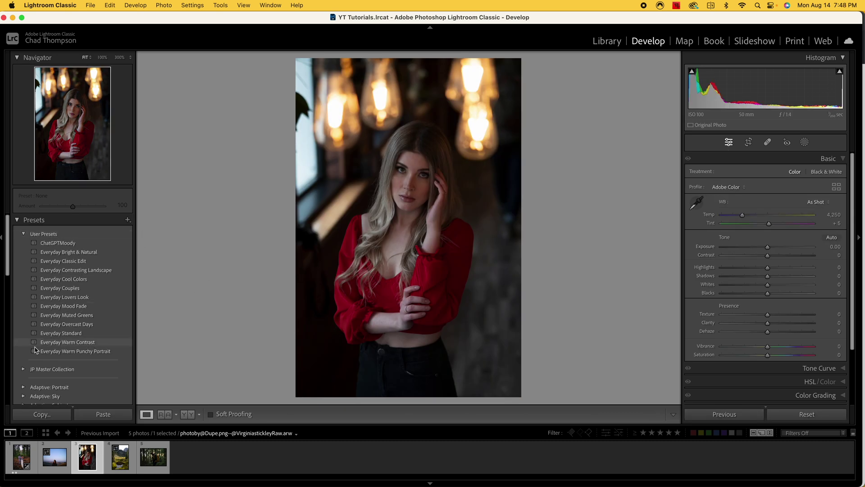
Apply Everyday Mood Fade to the red-top portrait, cool Temp to 4,384, and view Before/After.
{"action": "left_click", "coordinate": [65, 309]}
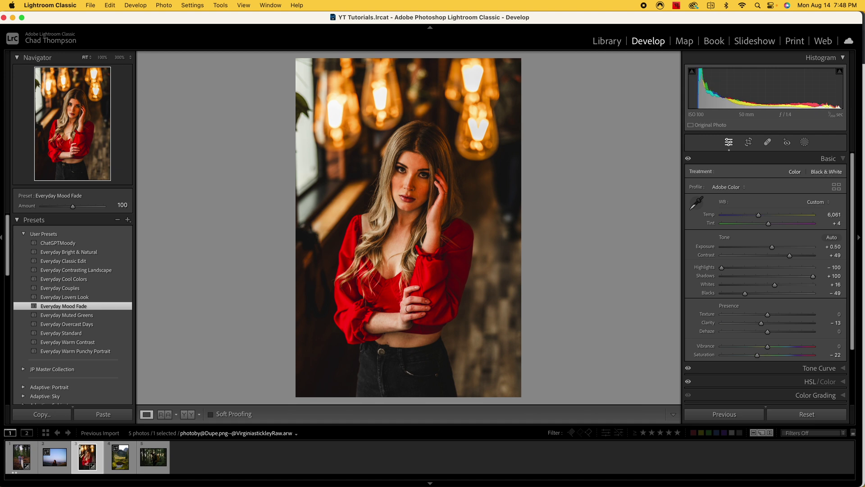
{"action": "left_click_drag", "start_coordinate": [759, 218], "coordinate": [743, 216]}
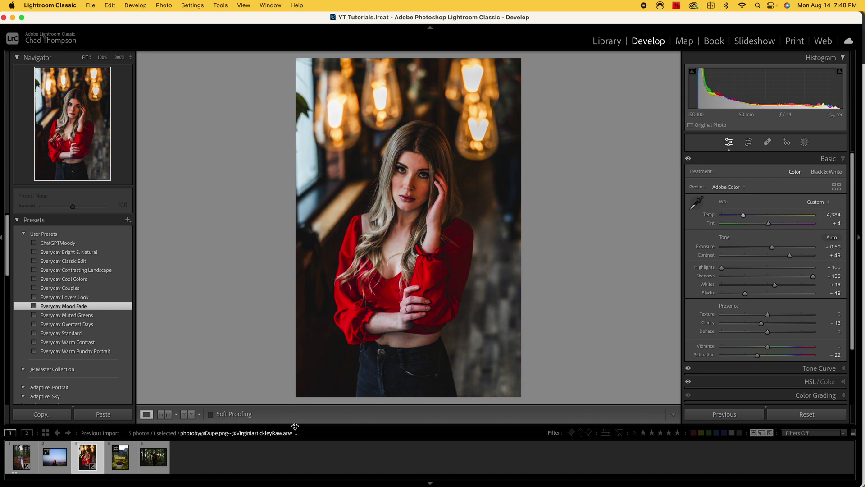
{"action": "left_click", "coordinate": [191, 414]}
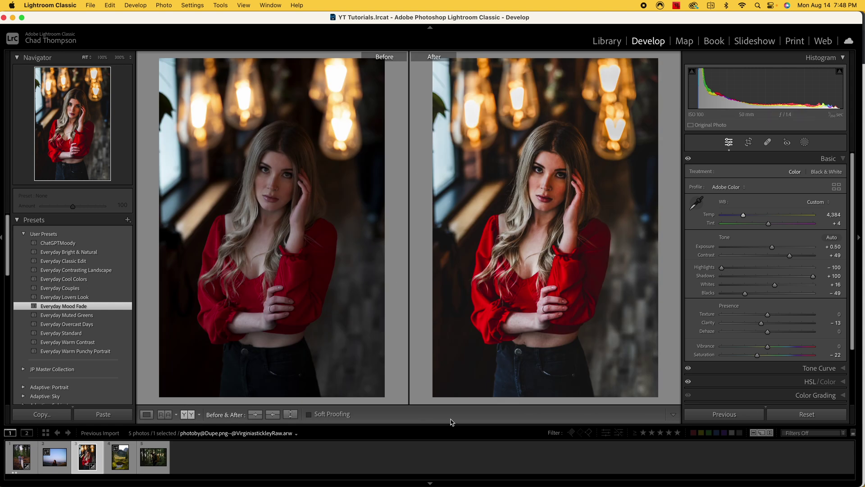
Reset the portrait to ChatGPTMoody with Temp 6,293, Texture +18, Dehaze +18, viewed Before/After.
{"action": "left_click", "coordinate": [783, 412]}
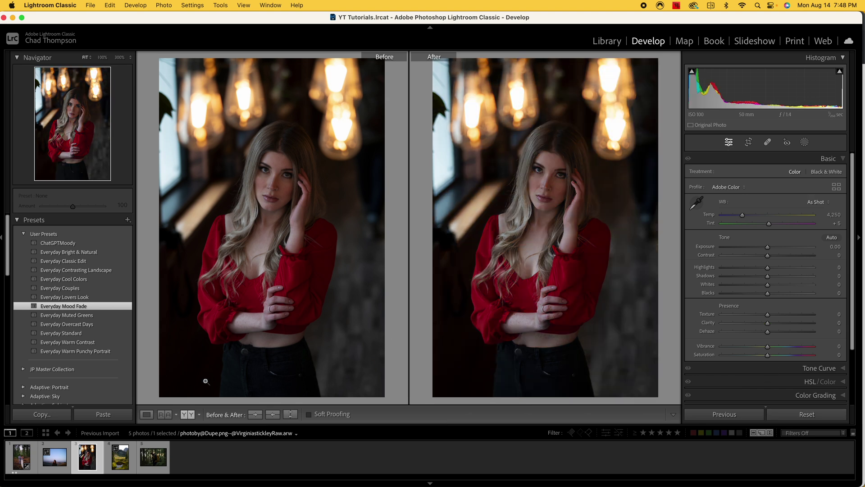
{"action": "left_click", "coordinate": [85, 244]}
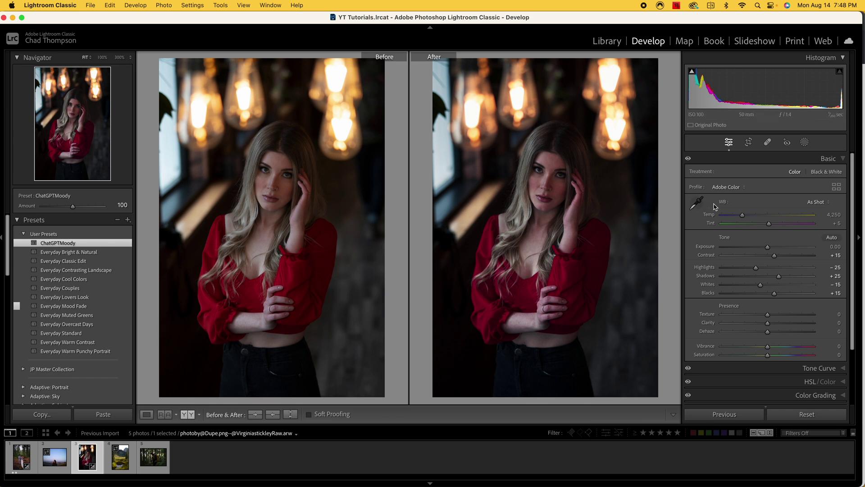
{"action": "left_click_drag", "start_coordinate": [742, 217], "coordinate": [751, 216]}
{"action": "left_click_drag", "start_coordinate": [773, 257], "coordinate": [776, 314]}
{"action": "mouse_move", "coordinate": [767, 323]}
{"action": "left_mouse_down"}
{"action": "mouse_move", "coordinate": [759, 324]}
{"action": "mouse_move", "coordinate": [776, 332]}
{"action": "left_mouse_up"}
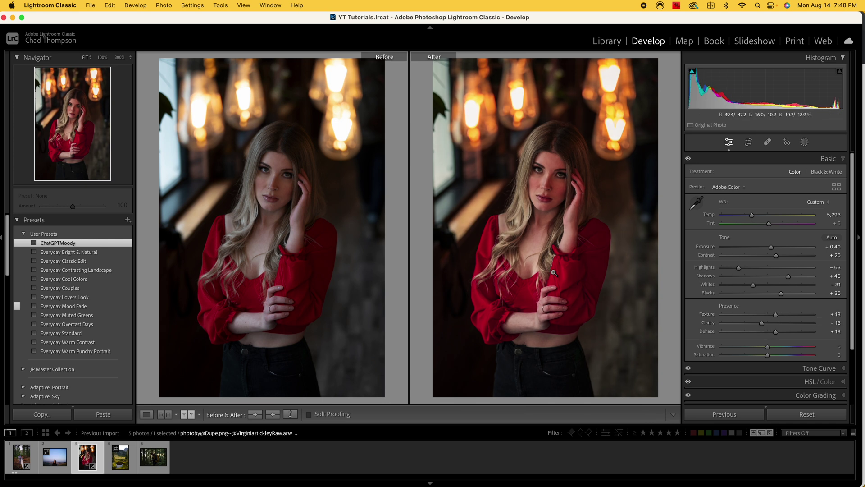
{"action": "left_click", "coordinate": [145, 416]}
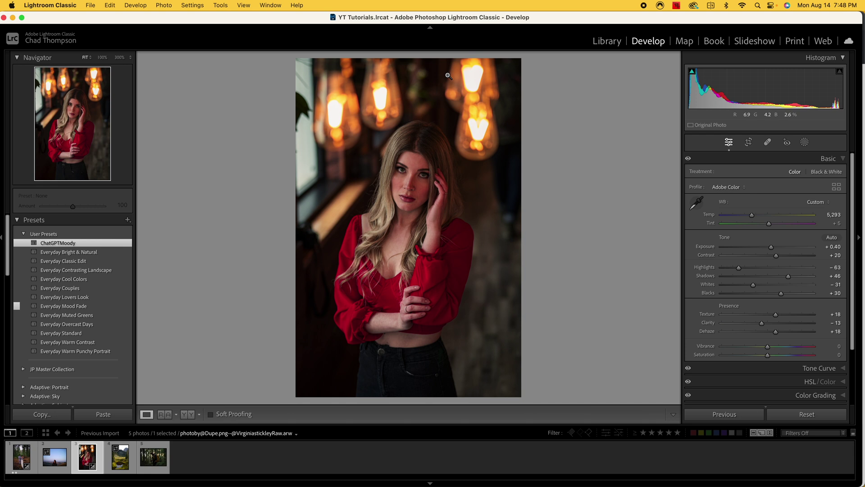
{"action": "left_click", "coordinate": [183, 414]}
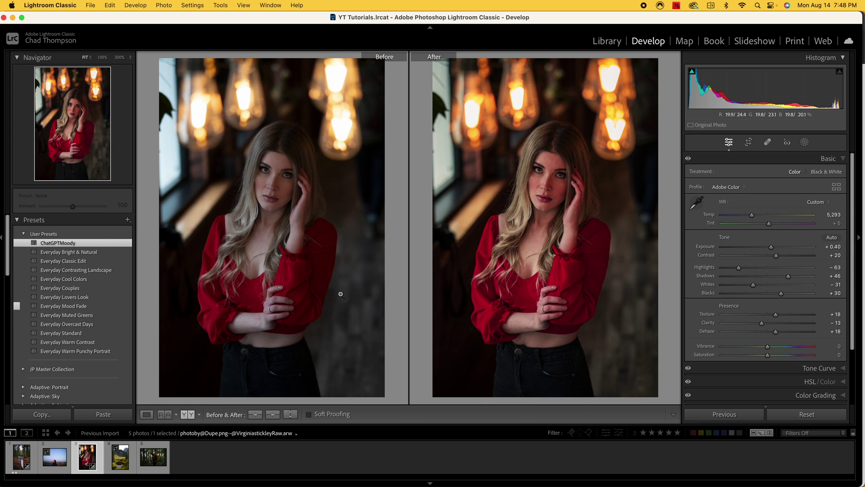
Select the forest hiker photo, try and undo Everyday Mood Fade, then apply ChatGPTMoody.
{"action": "left_click", "coordinate": [122, 464]}
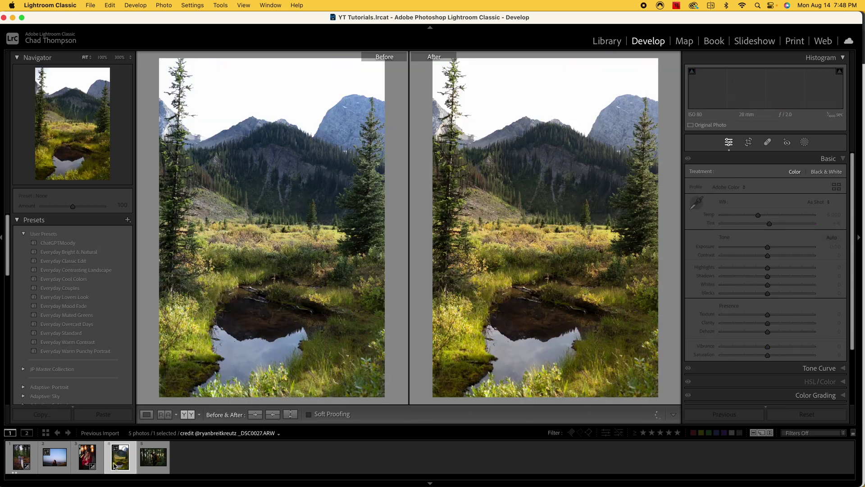
{"action": "left_click", "coordinate": [144, 465]}
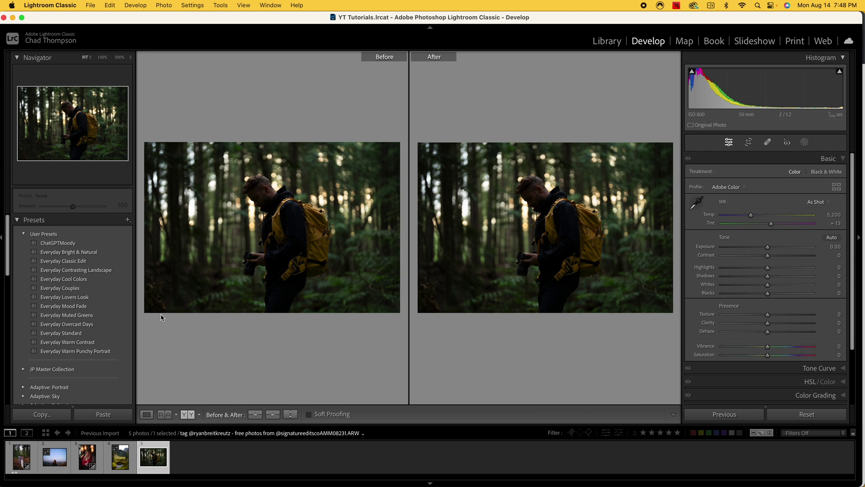
{"action": "left_click", "coordinate": [89, 309]}
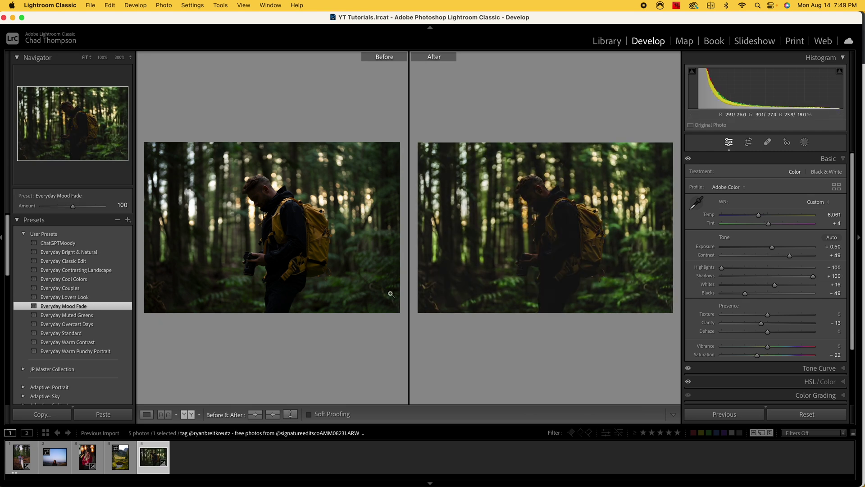
{"action": "key", "text": "super+z"}
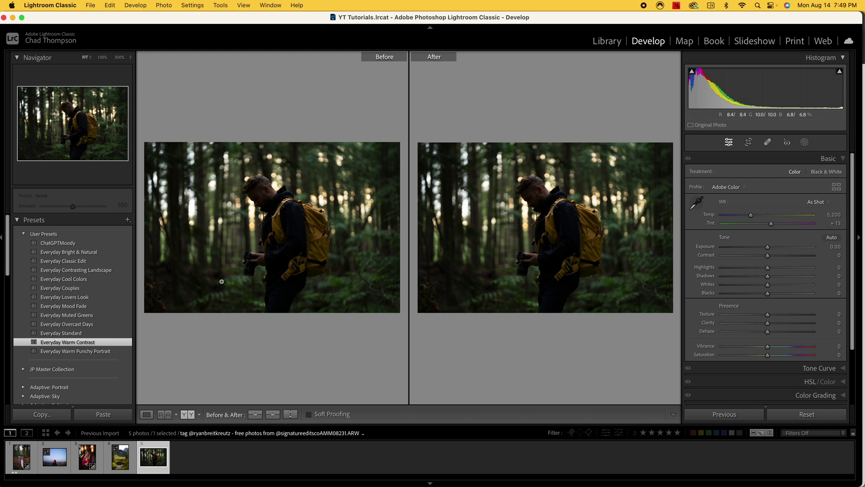
{"action": "left_click", "coordinate": [78, 244]}
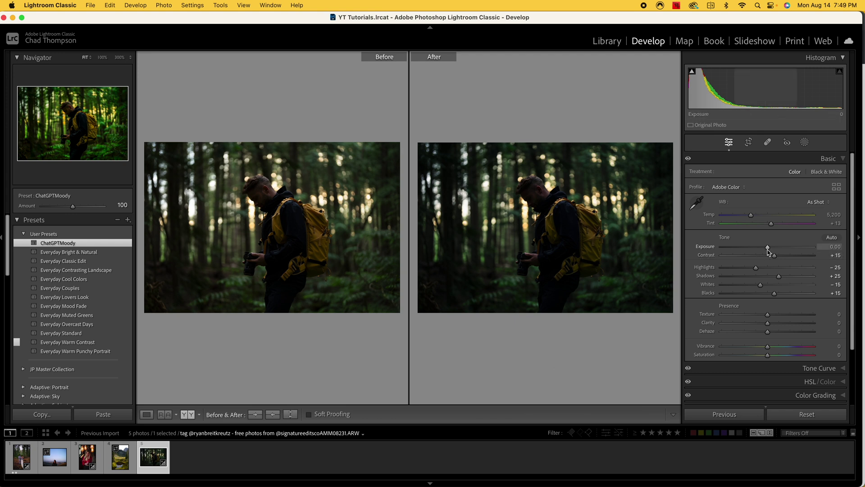
Tune the hiker to Exposure +1.85, Highlights −100, Dehaze +32, viewed alone in Loupe.
{"action": "left_click_drag", "start_coordinate": [768, 247], "coordinate": [784, 247]}
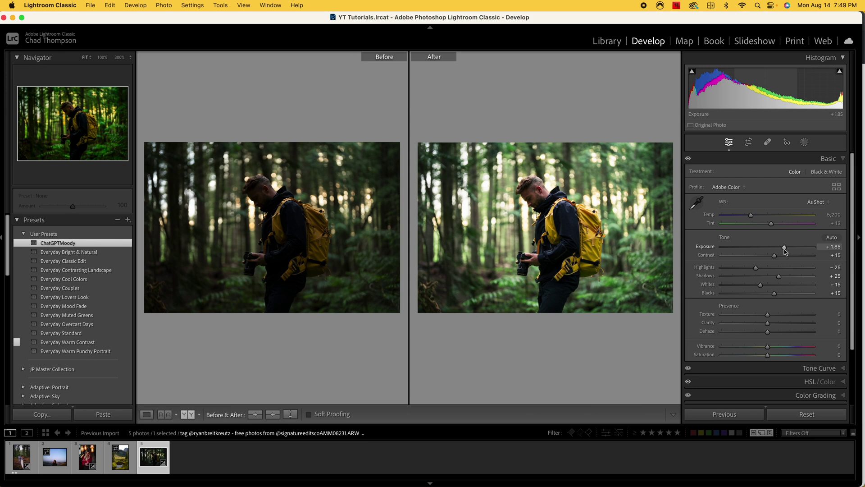
{"action": "scroll", "coordinate": [754, 218], "scroll_direction": "down", "scroll_amount": 4}
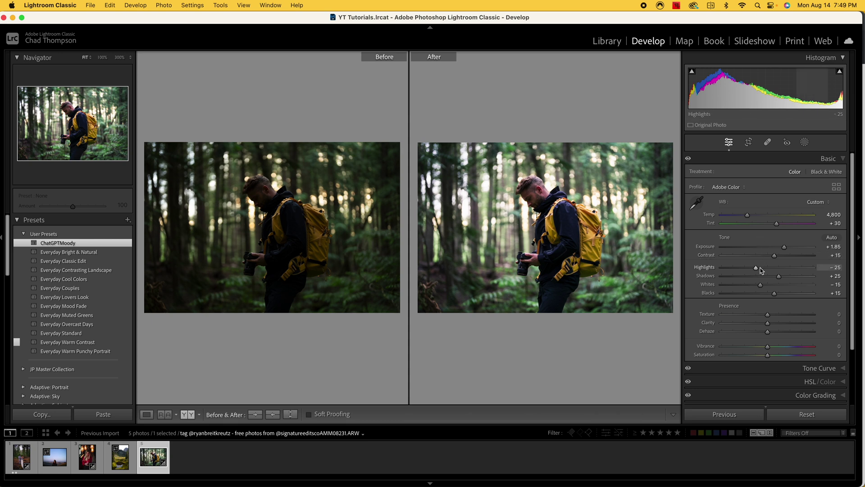
{"action": "left_click_drag", "start_coordinate": [756, 269], "coordinate": [707, 270]}
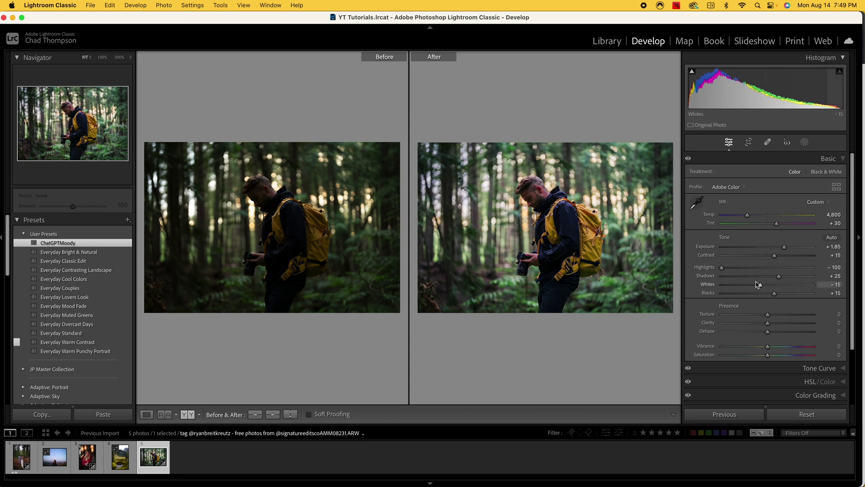
{"action": "left_click_drag", "start_coordinate": [772, 295], "coordinate": [754, 287]}
{"action": "left_click_drag", "start_coordinate": [774, 315], "coordinate": [775, 315]}
{"action": "left_click_drag", "start_coordinate": [768, 322], "coordinate": [782, 331]}
{"action": "left_click", "coordinate": [154, 416]}
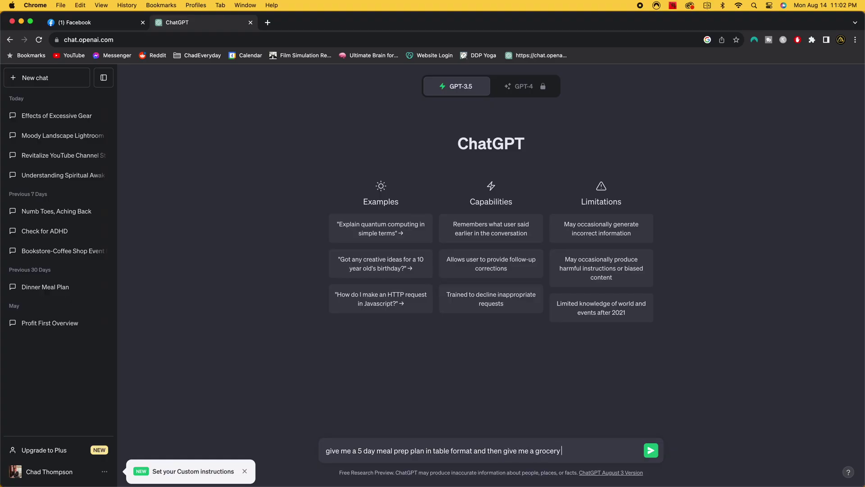
Send ChatGPT the 5-day meal prep table and grocery list prompt, letting the reply generate.
{"action": "type", "text": "hat"}
{"action": "key", "text": "Return"}
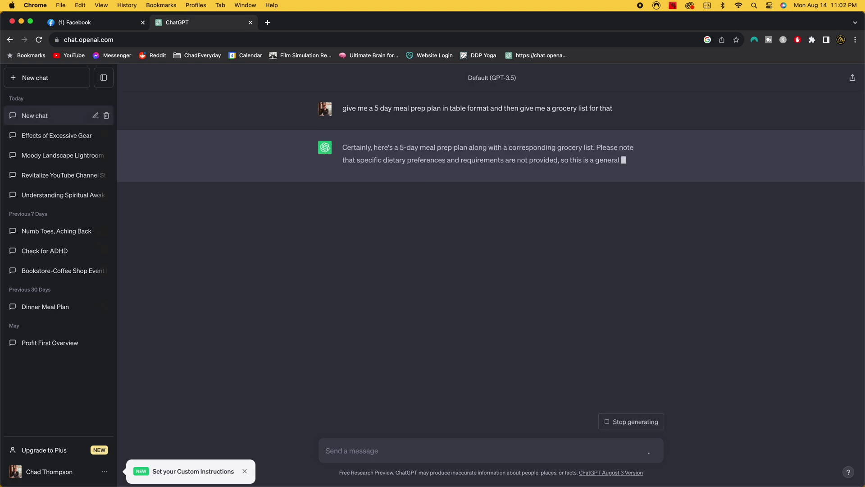